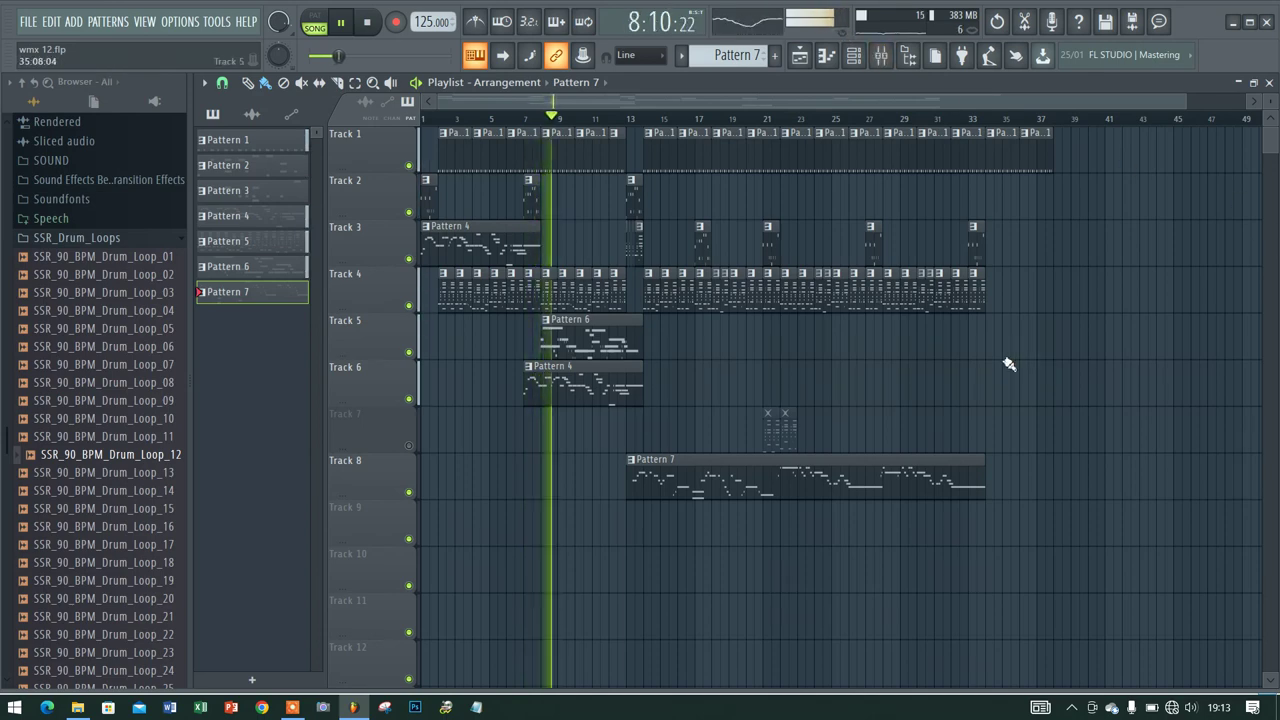
Open the channel rack, stop the song playback and select Pattern 1
click(853, 55)
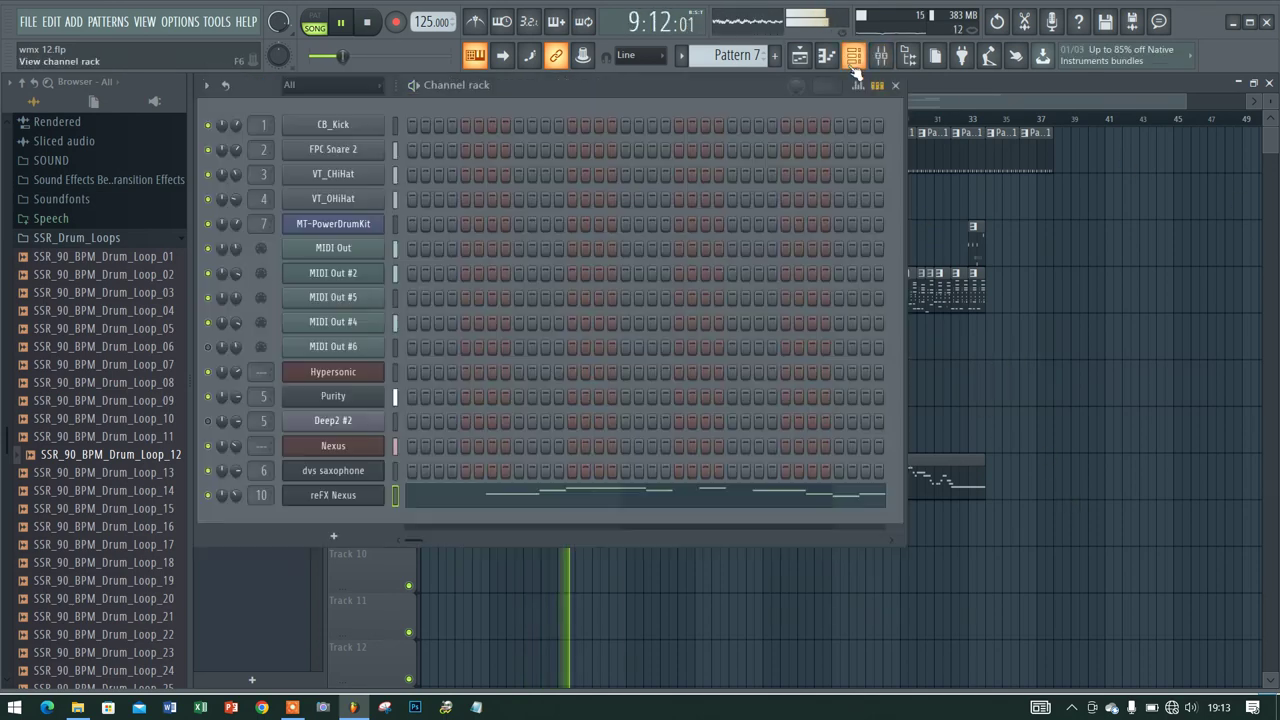
key(space)
scroll(730, 55, up, 6)
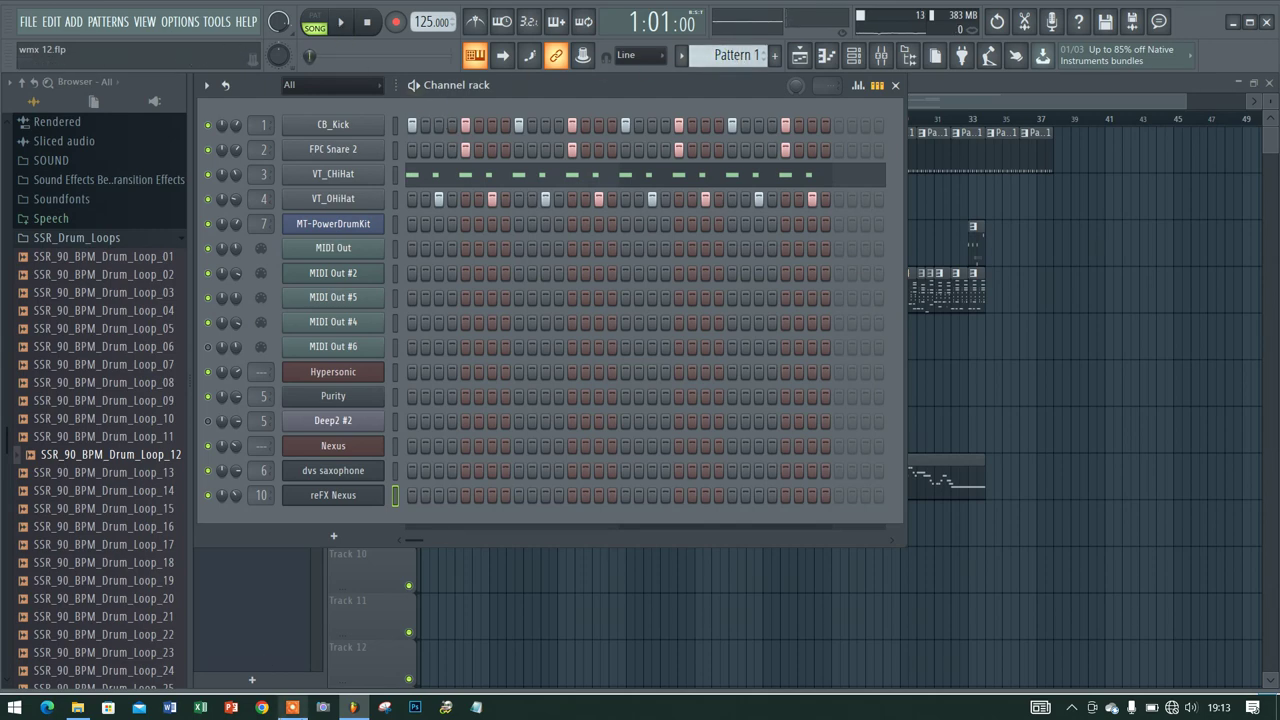
Switch to the screen recorder, turn on its microphone and minimize the recorder window
click(293, 707)
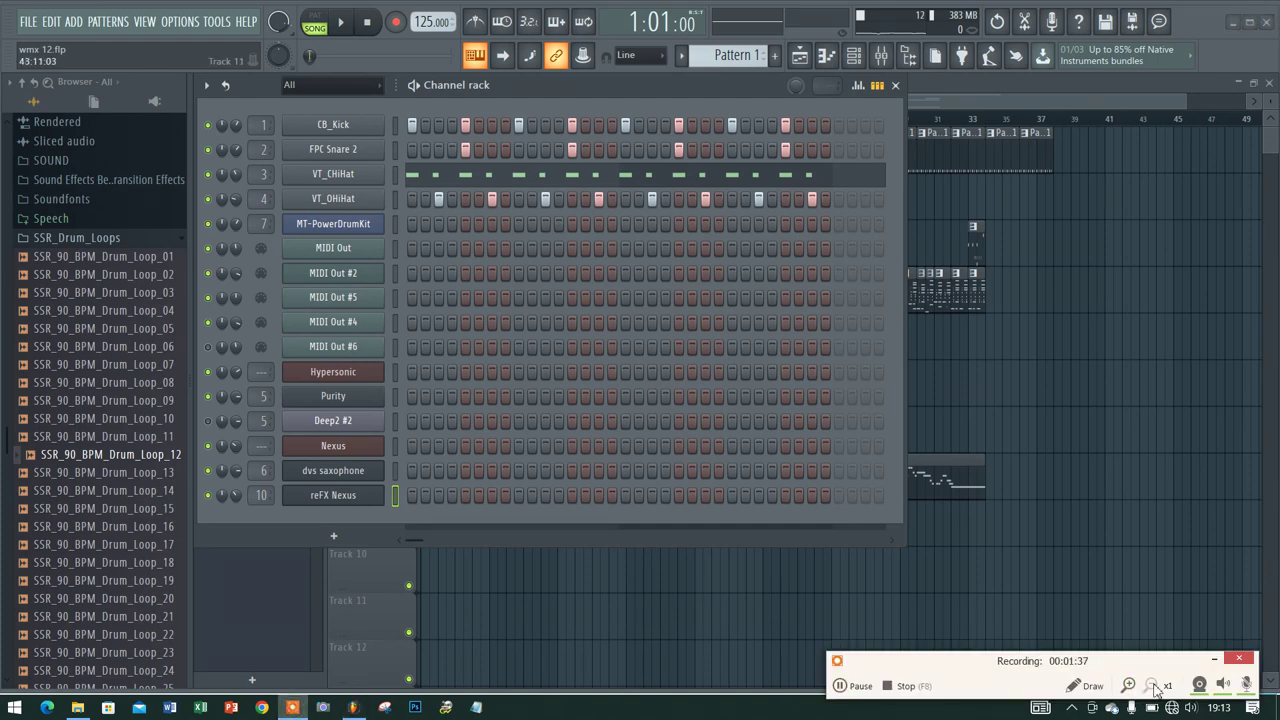
click(1245, 683)
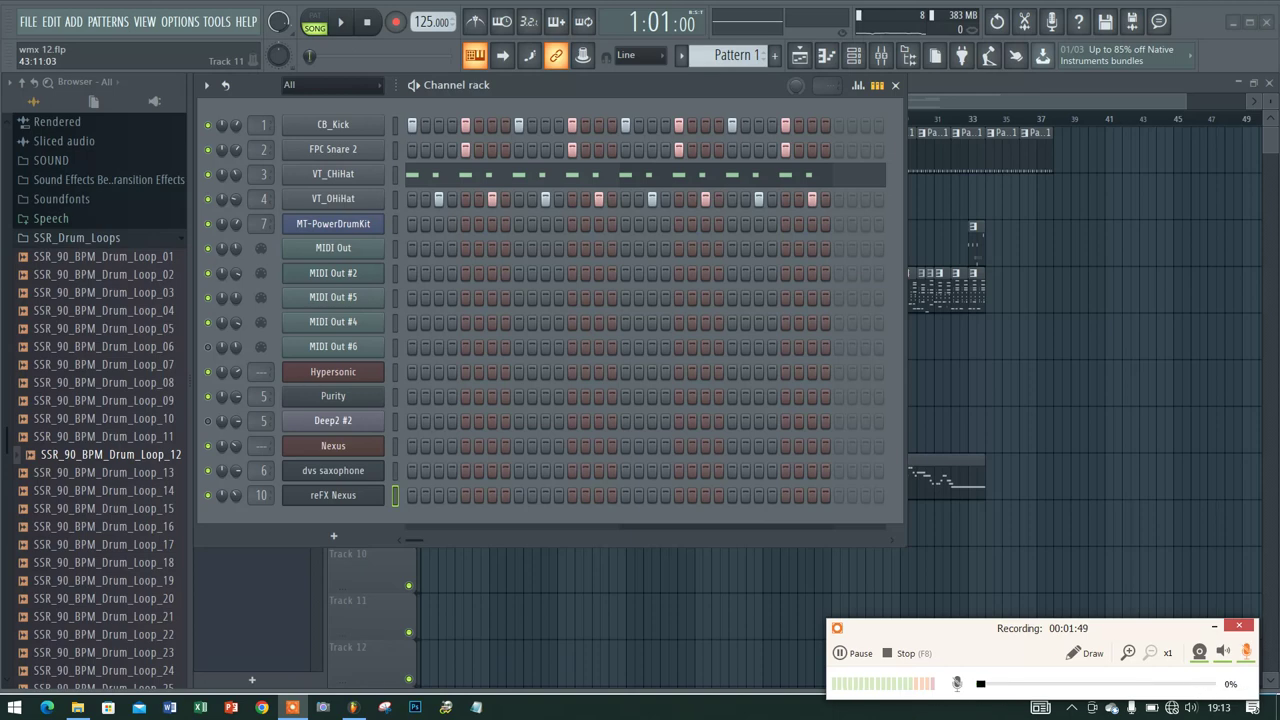
click(1211, 627)
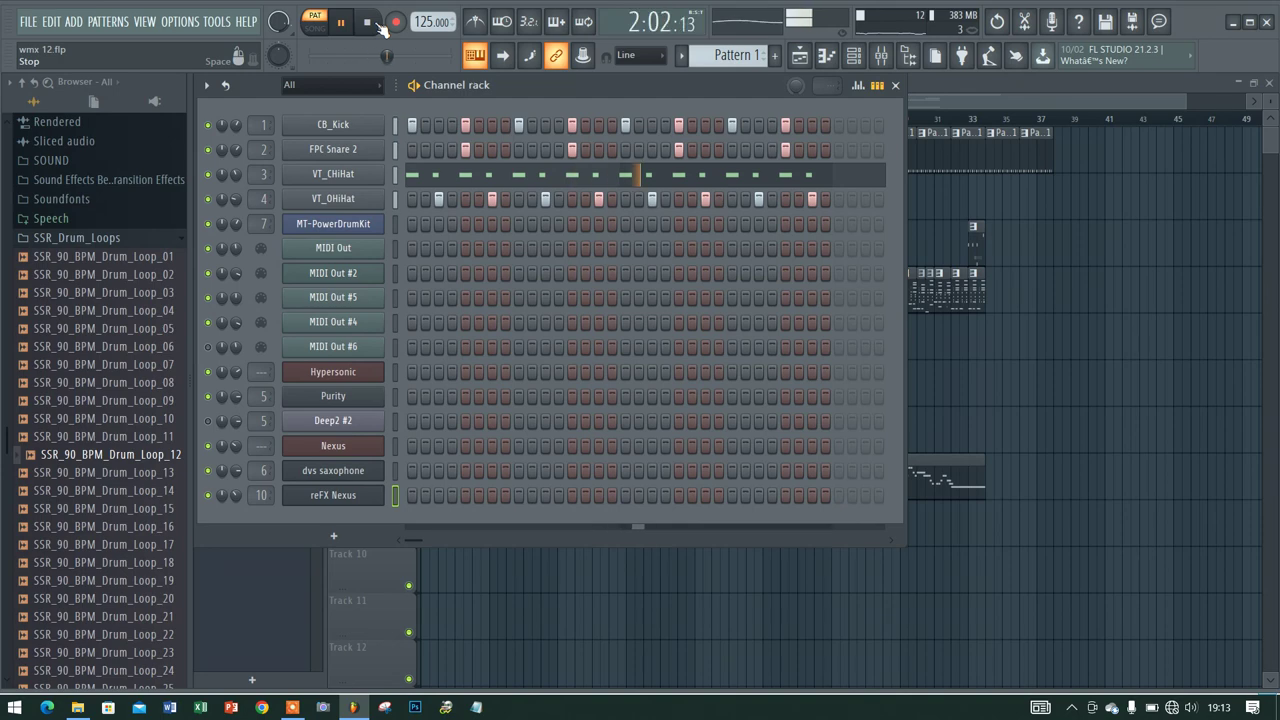
Play Pattern 2 and examine its MT-PowerDrumKit notes in the piano roll
scroll(729, 55, down, 1)
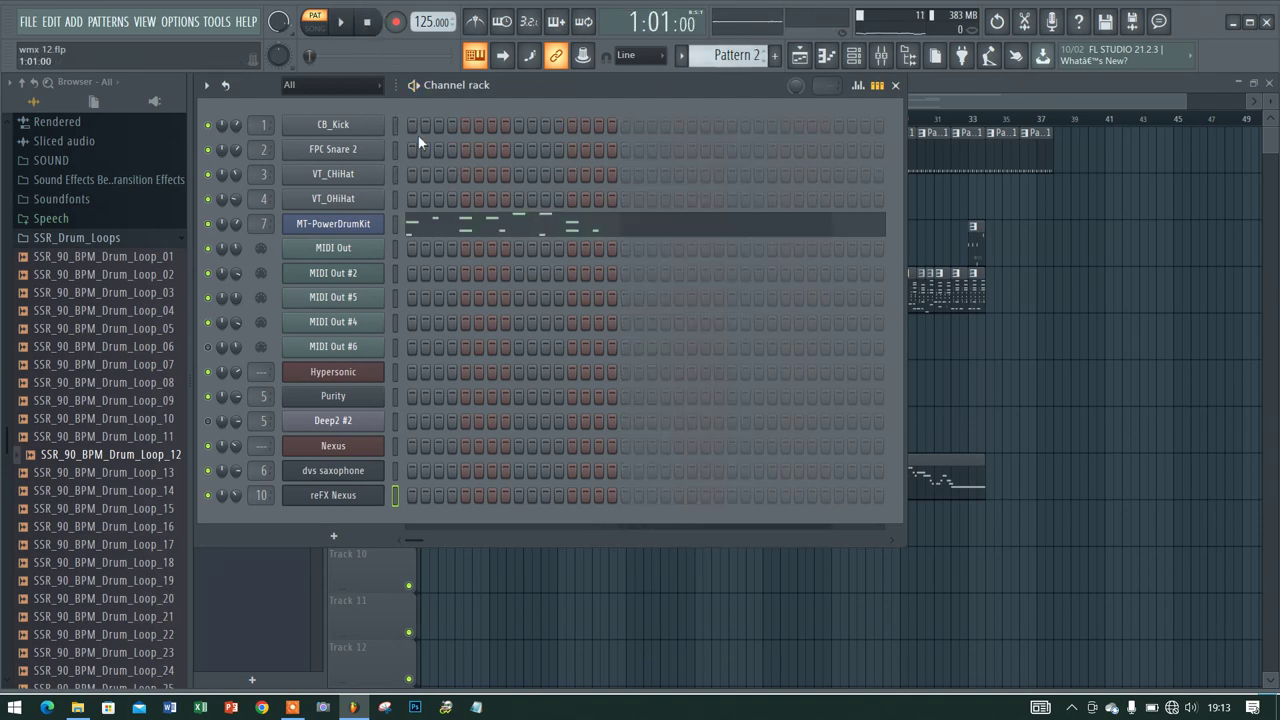
click(448, 230)
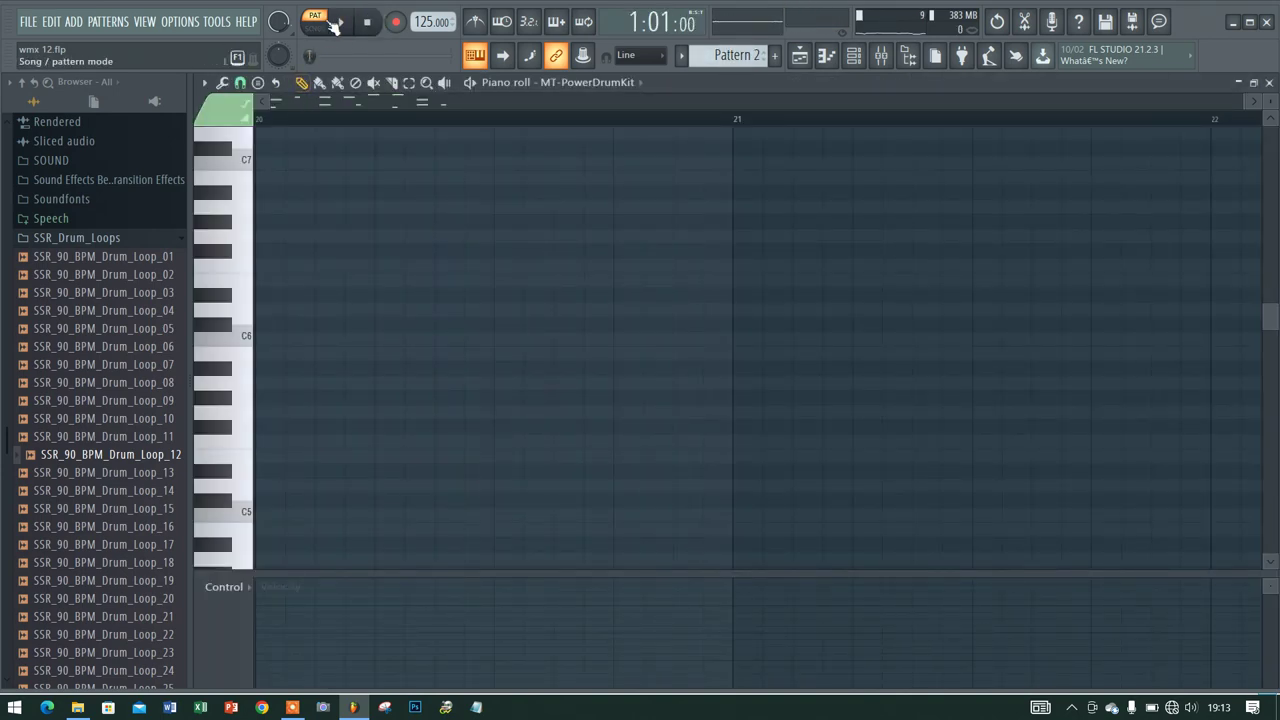
scroll(316, 345, down, 10)
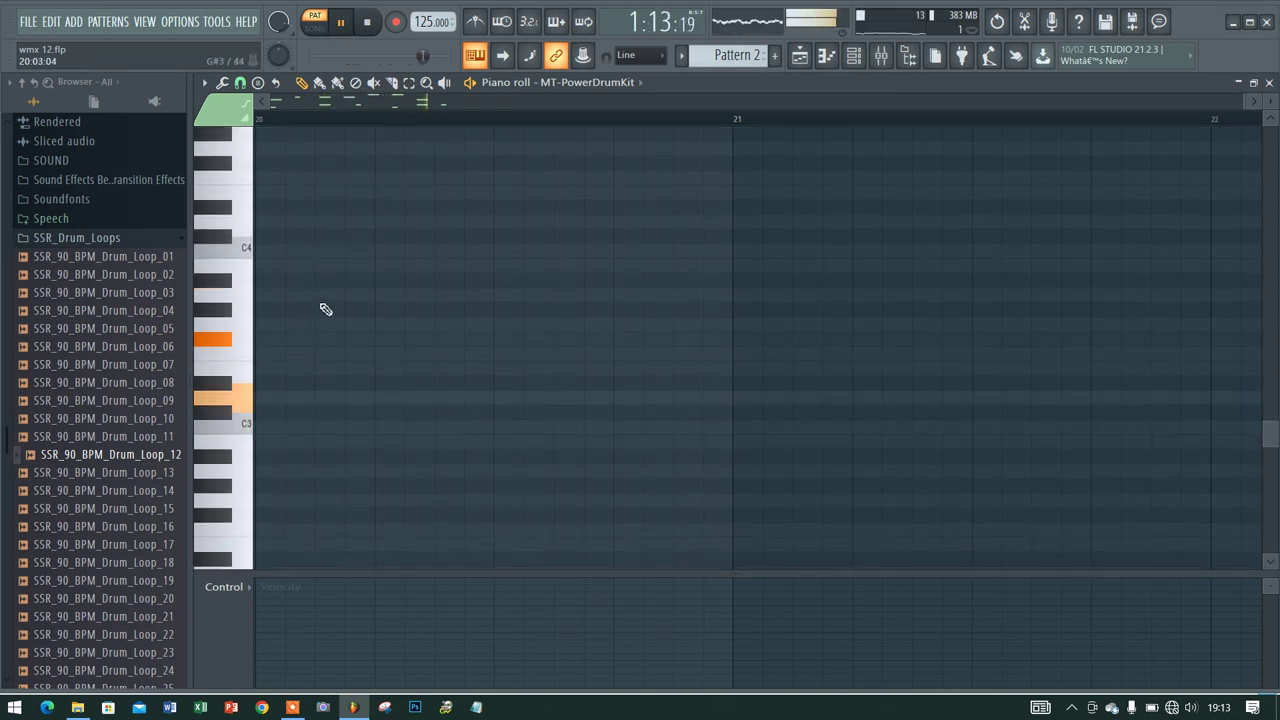
scroll(327, 302, up, 1)
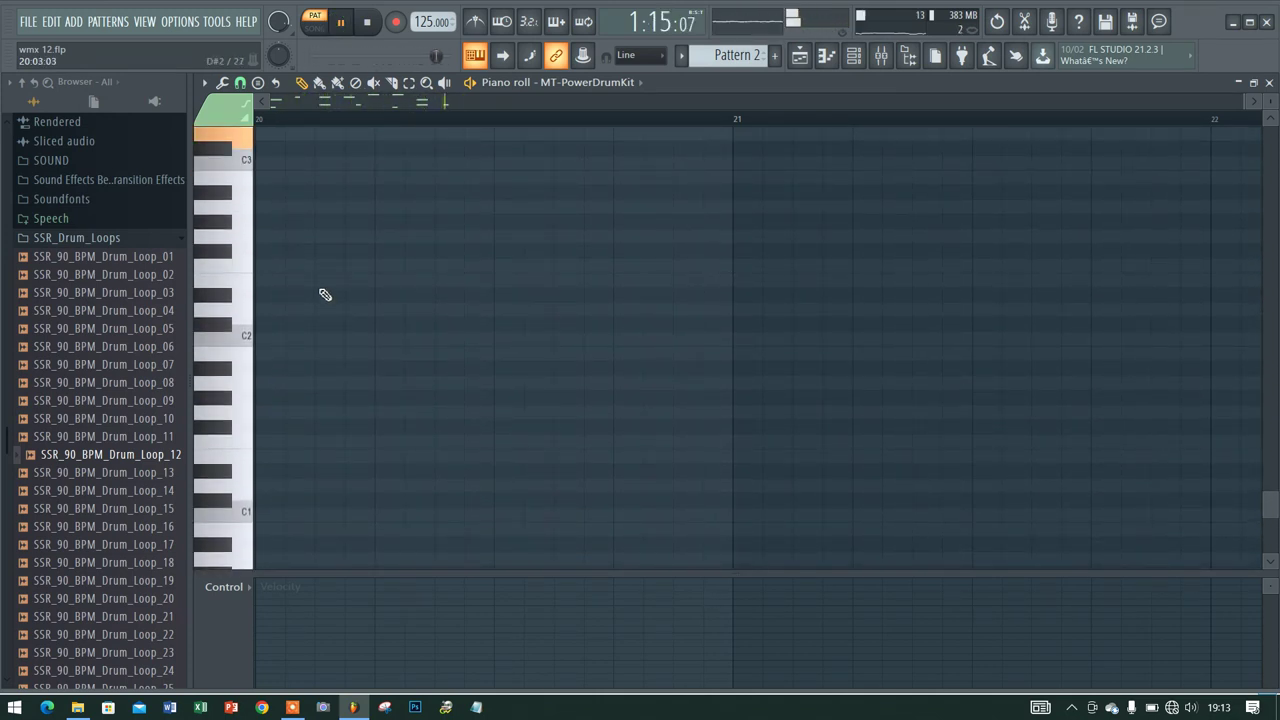
scroll(325, 294, up, 3)
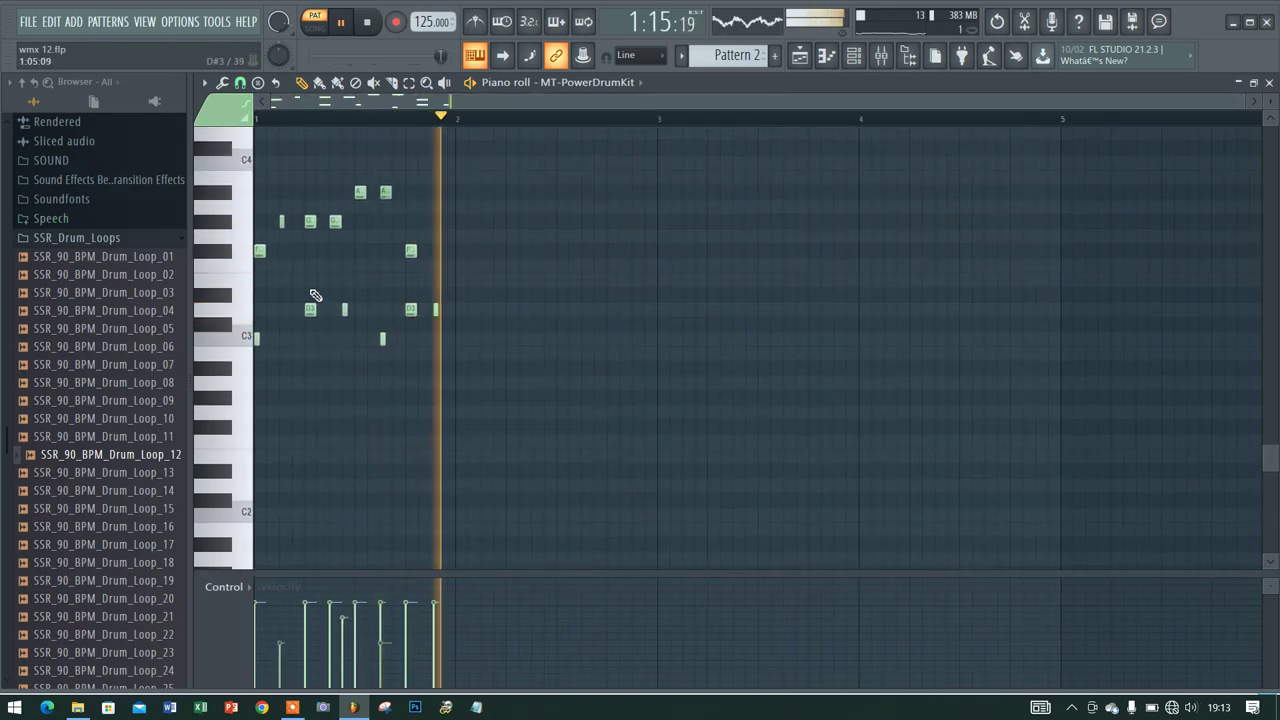
scroll(268, 294, up, 4)
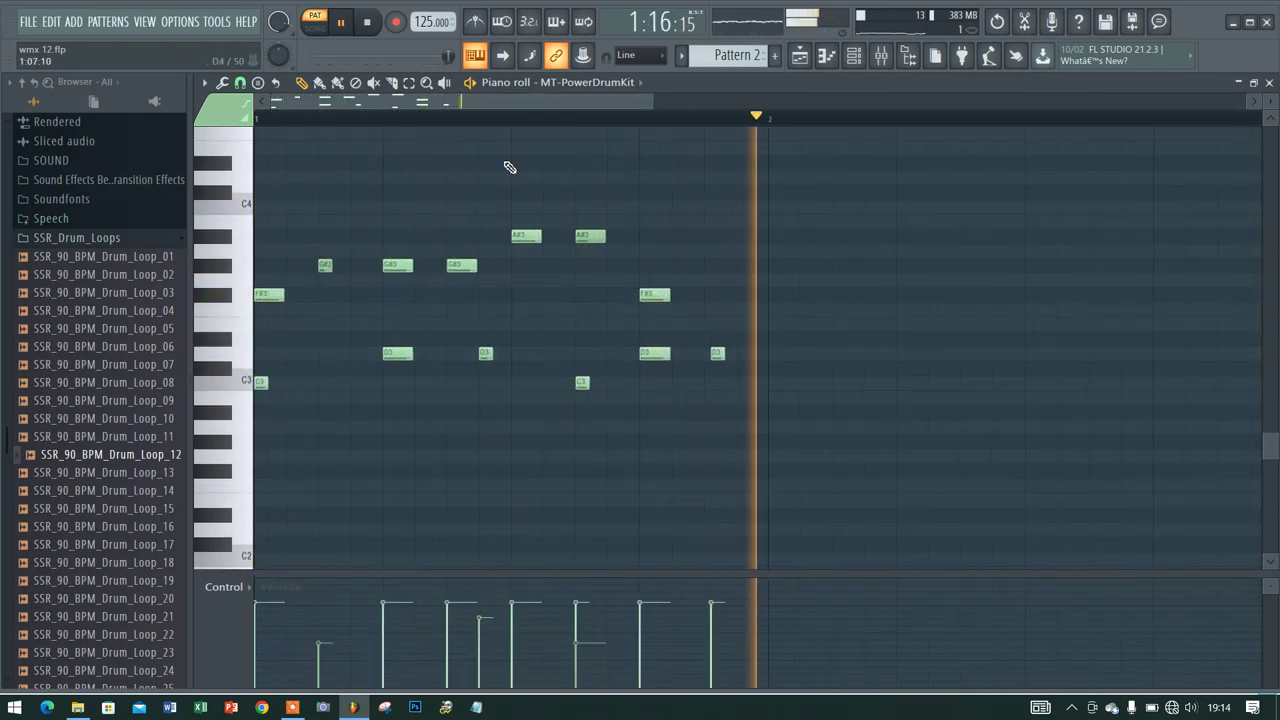
Show the MT-PowerDrumKit plugin beside the channel rack list while playing Pattern 3
click(853, 58)
click(330, 224)
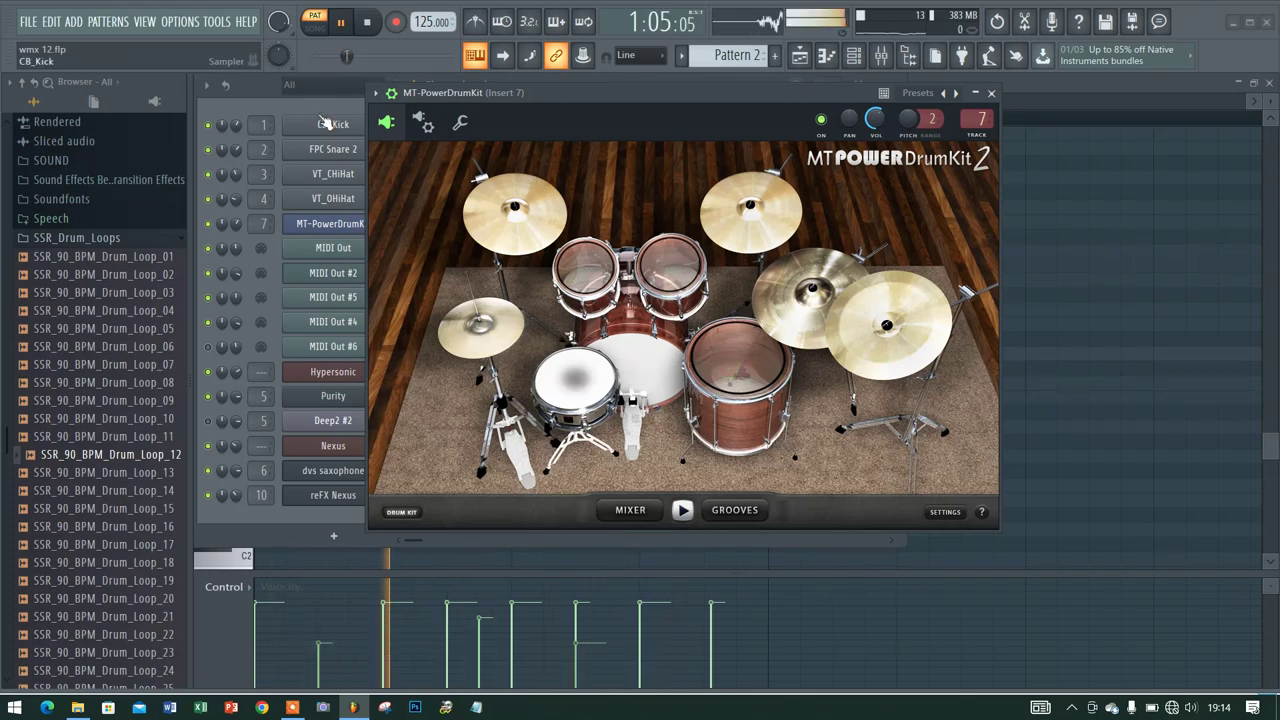
key(F6)
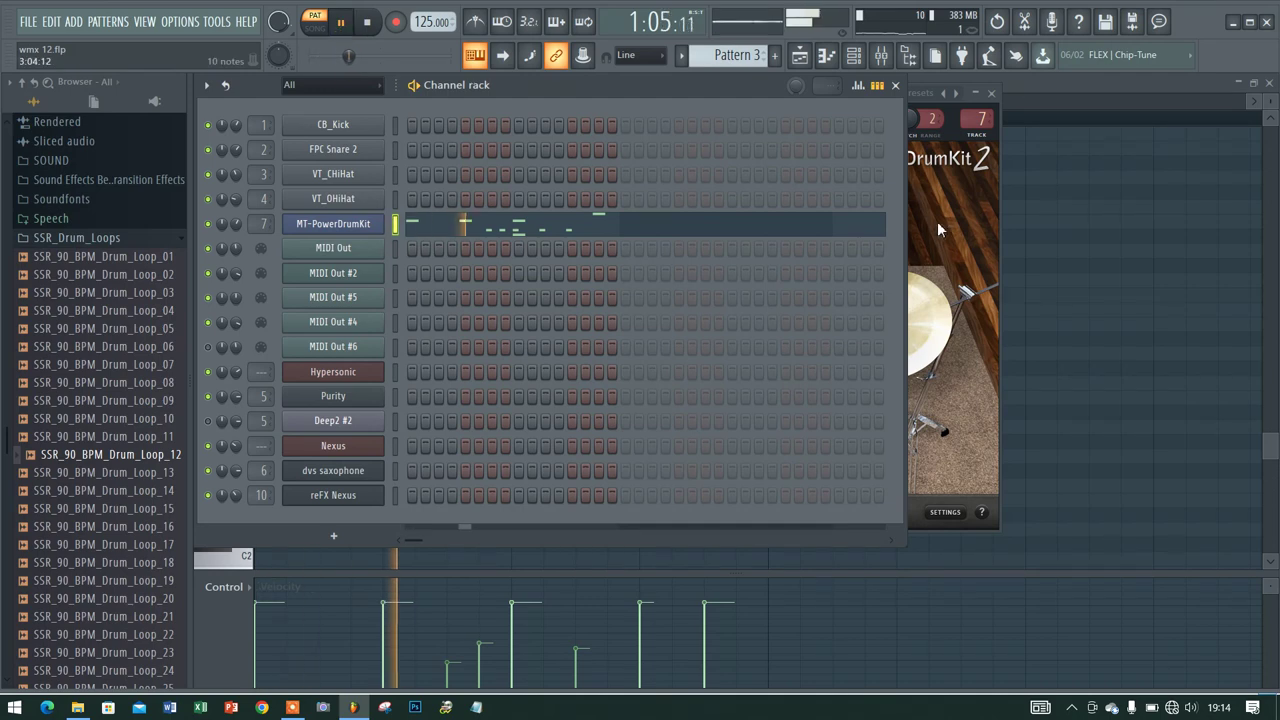
click(928, 97)
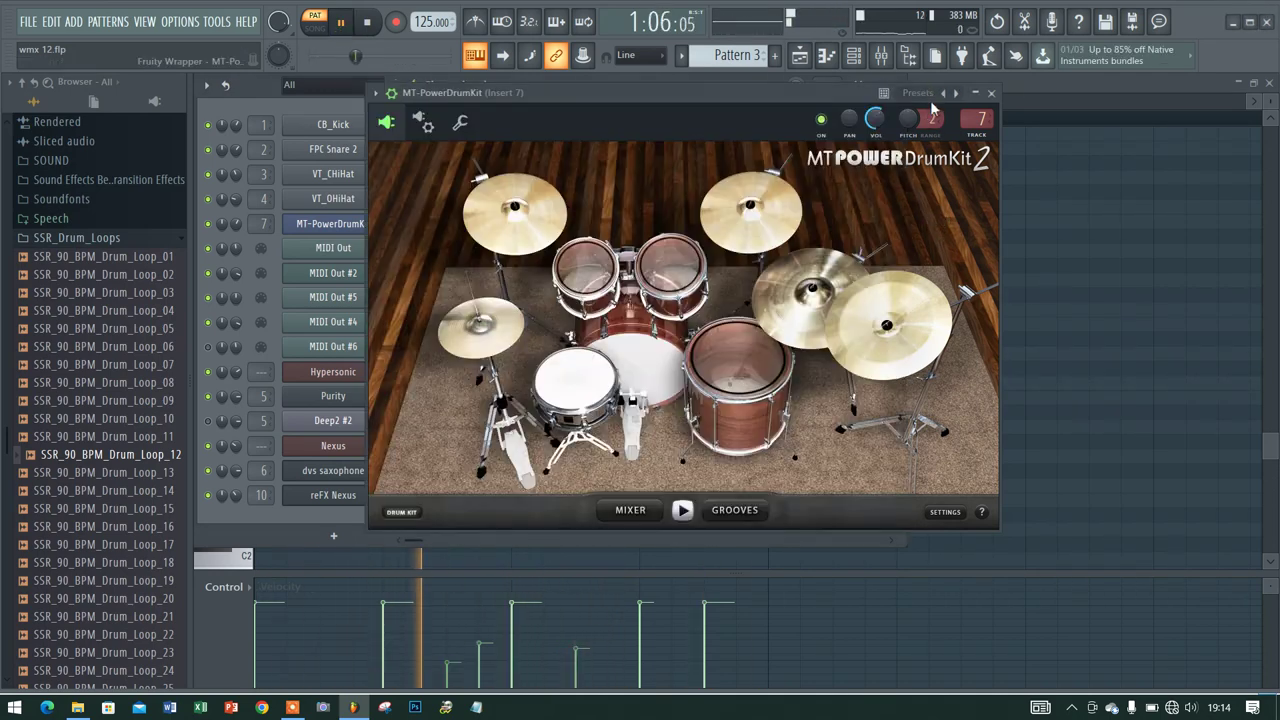
drag(928, 97, 950, 97)
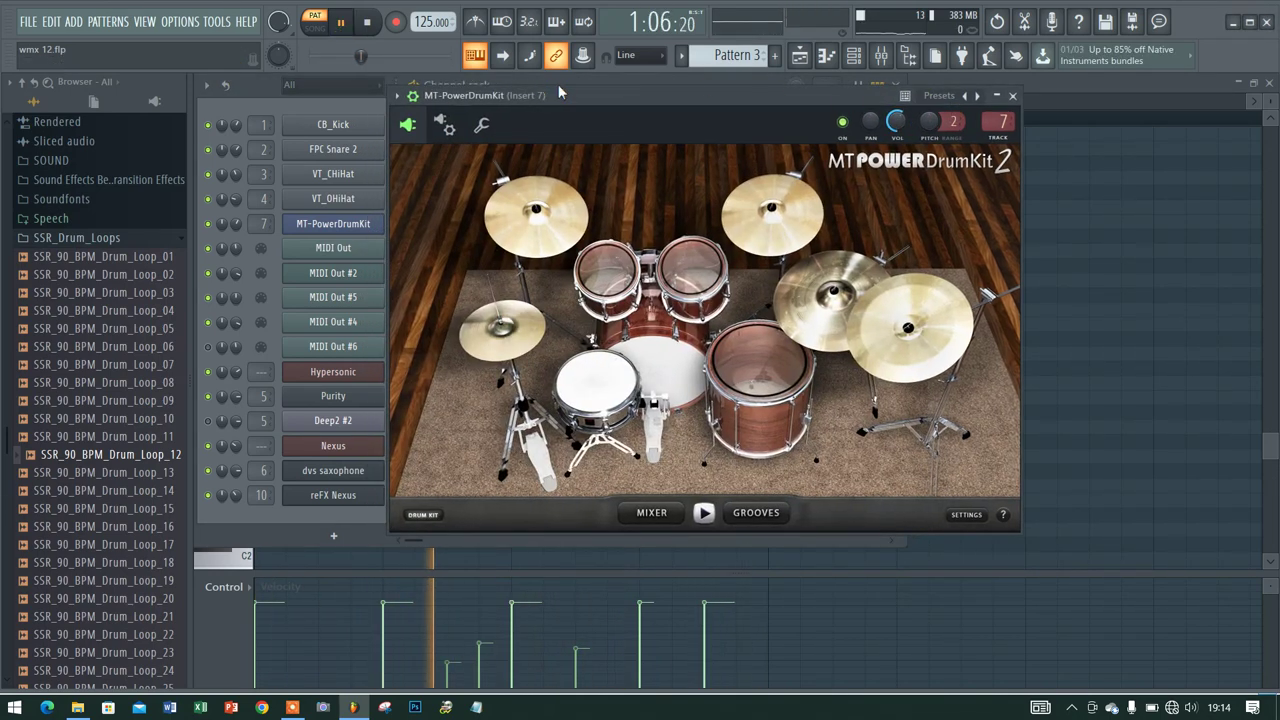
drag(558, 92, 783, 97)
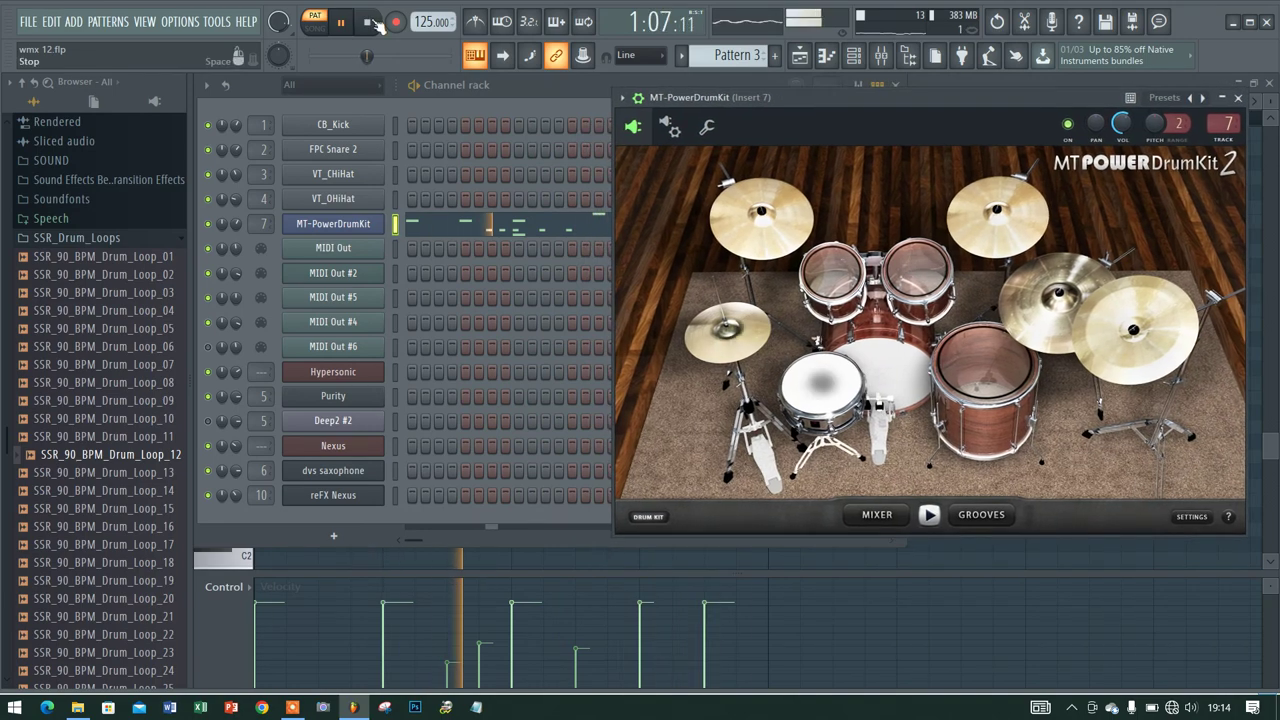
Play Pattern 4, examine its full MIDI Out #4 melody in the piano roll, and close the piano roll
scroll(720, 54, down, 1)
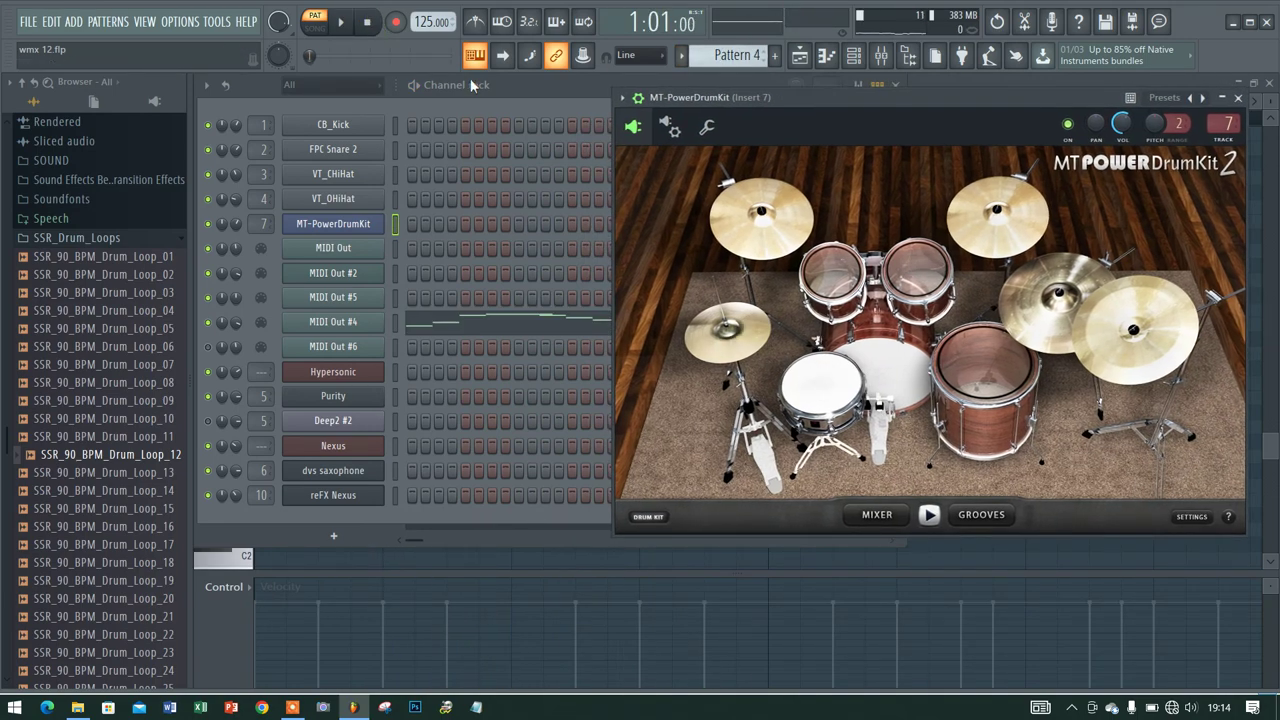
click(488, 322)
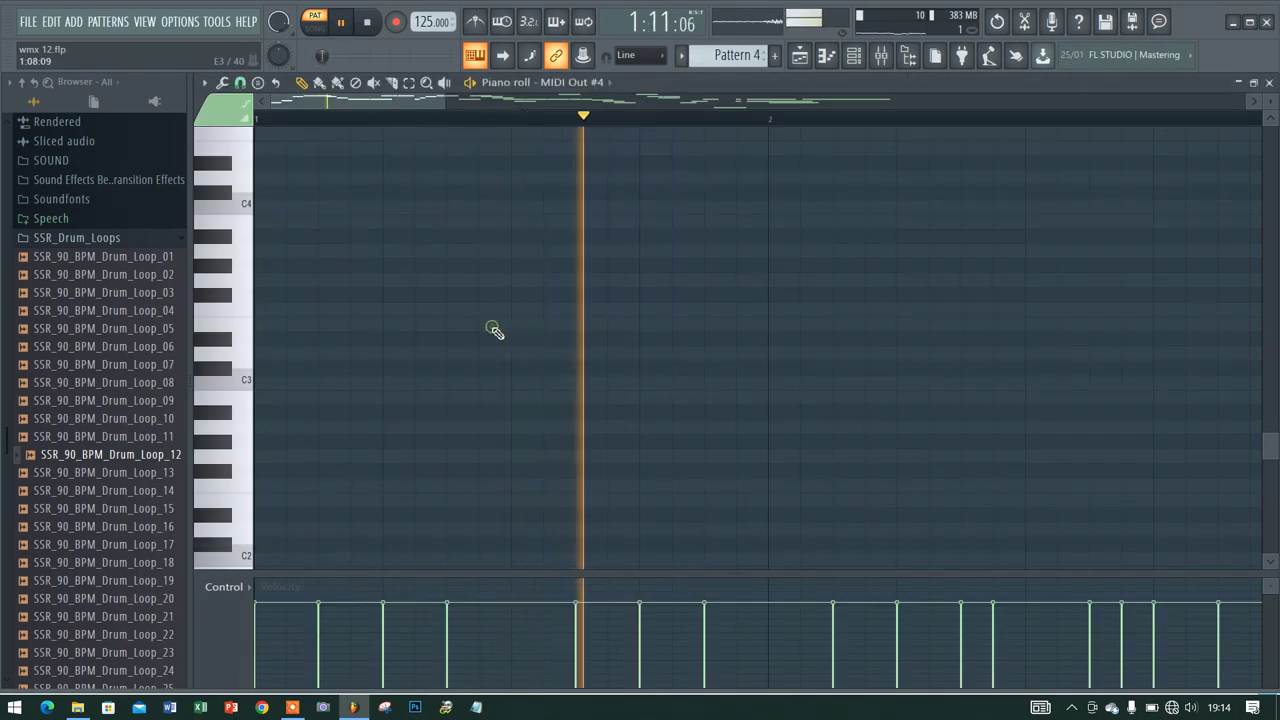
scroll(484, 250, up, 5)
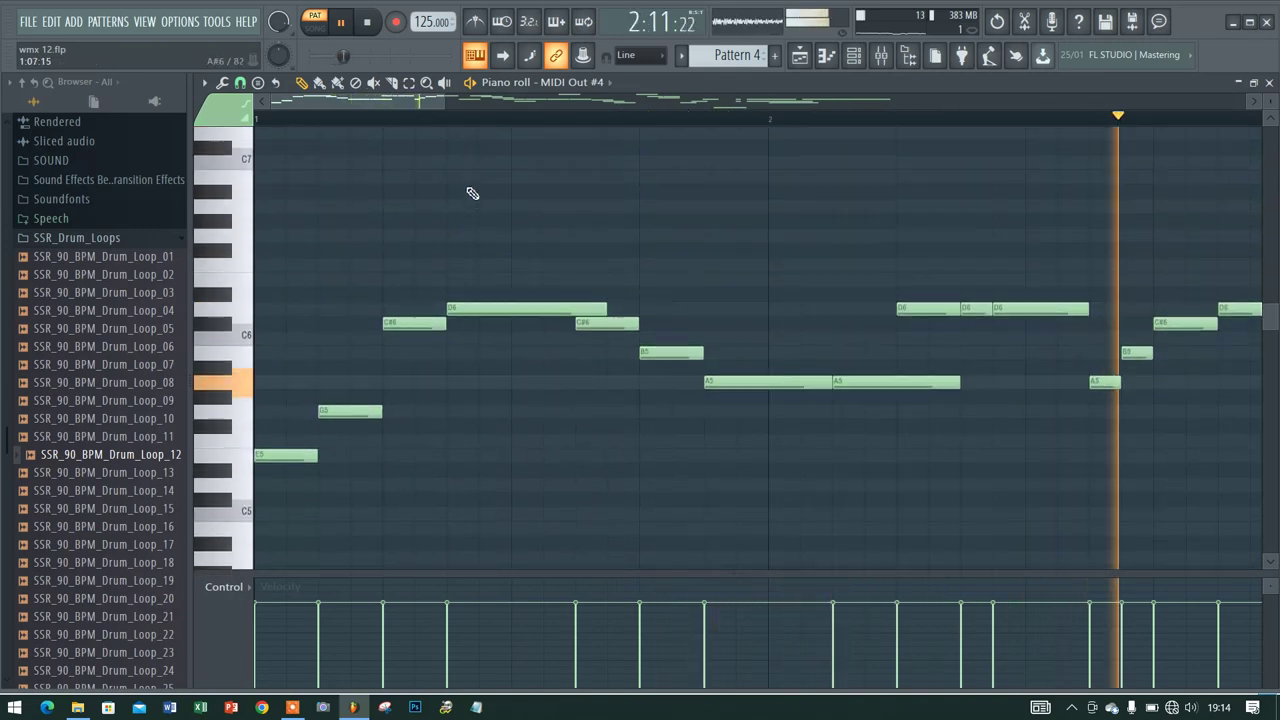
drag(474, 106, 1080, 157)
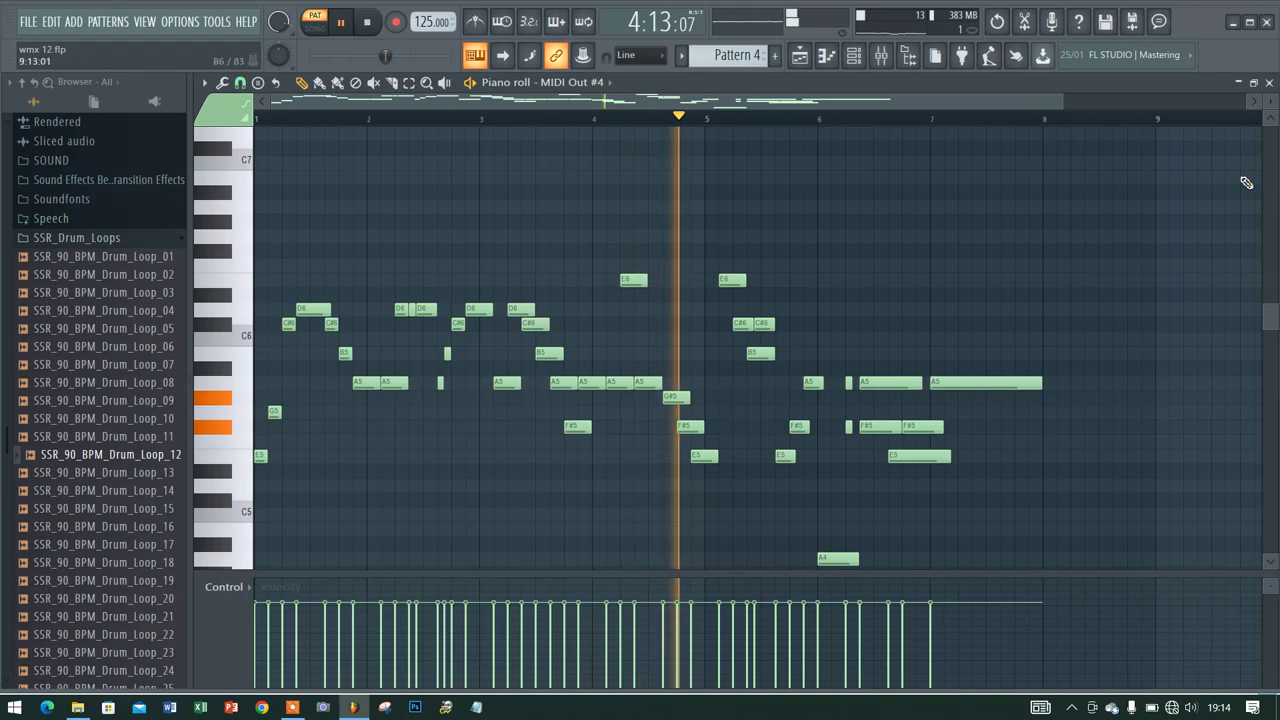
click(1270, 82)
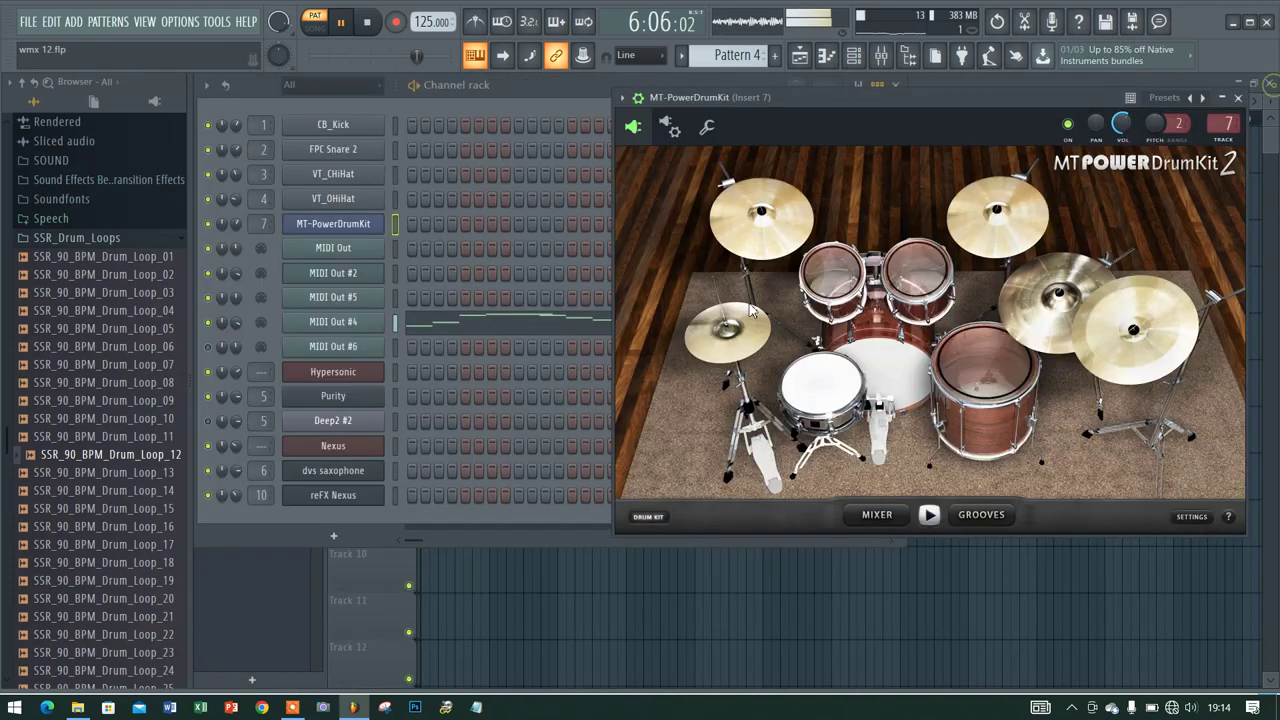
View the Hypersonic plugin's loaded patches and return to the channel rack
click(336, 377)
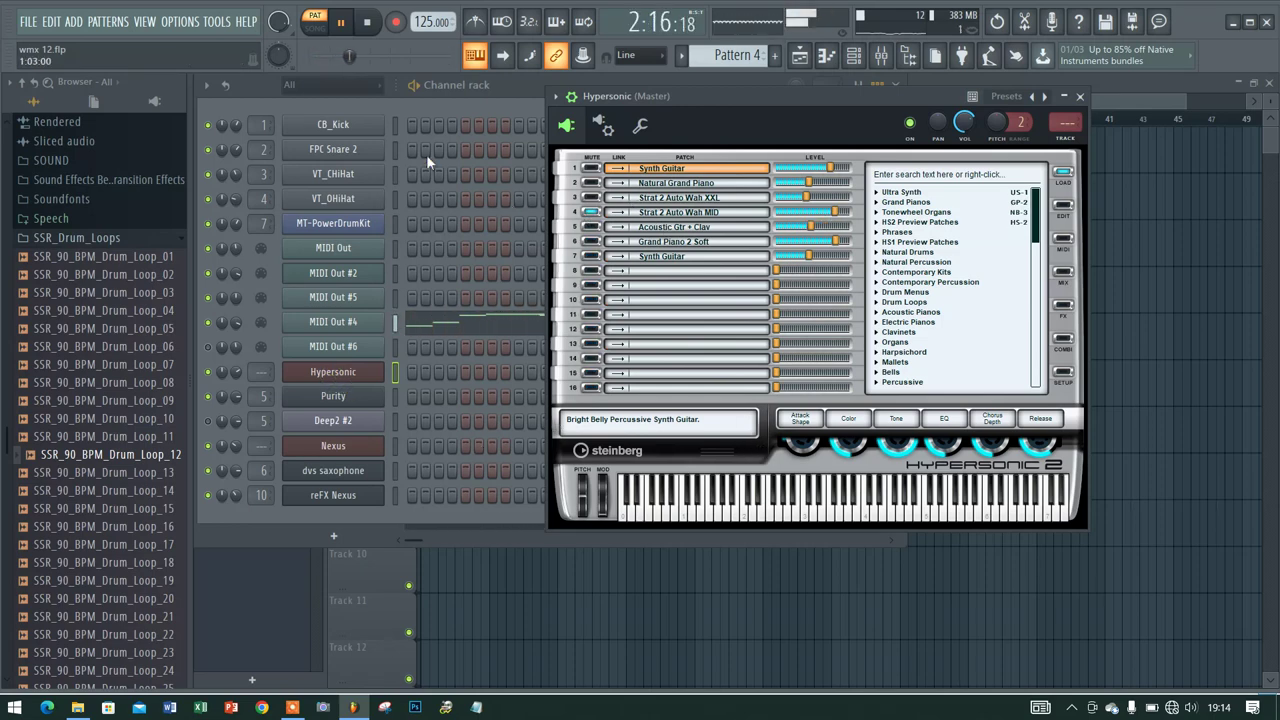
click(420, 102)
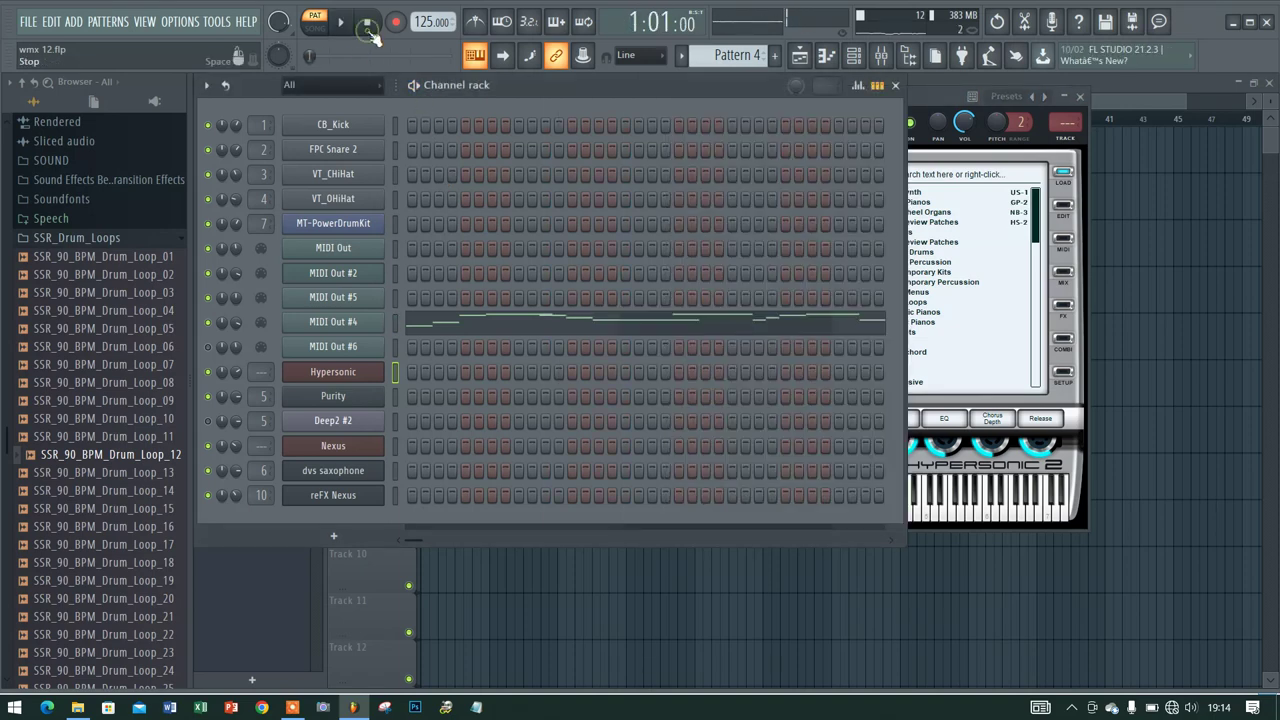
Play Pattern 5, examine its MIDI Out #5 chords in the piano roll, and close the piano roll
scroll(728, 60, down, 1)
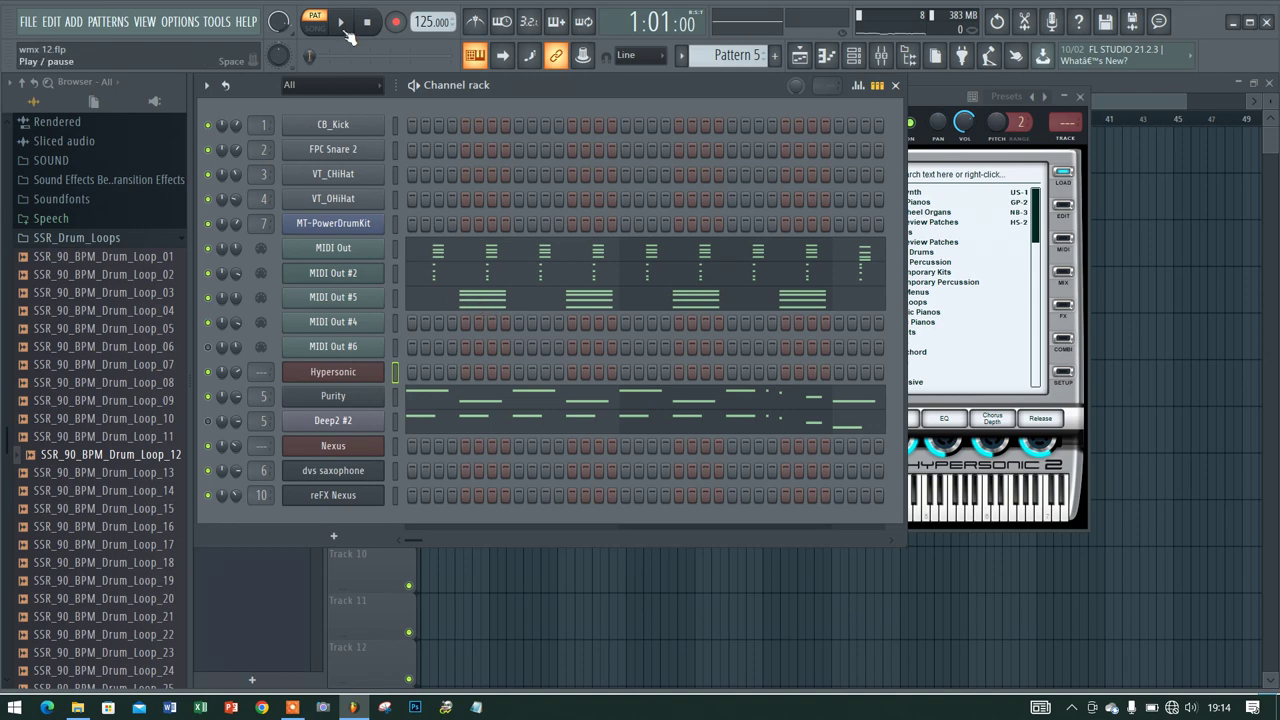
click(438, 297)
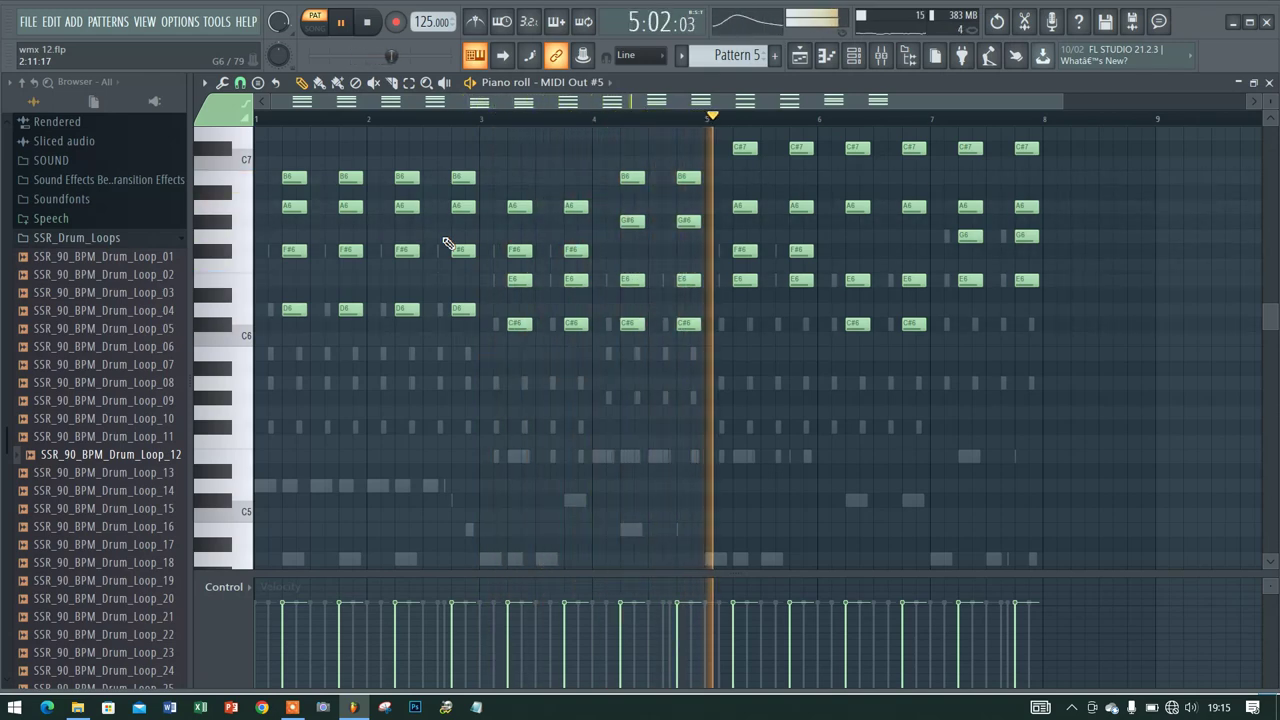
scroll(509, 285, up, 2)
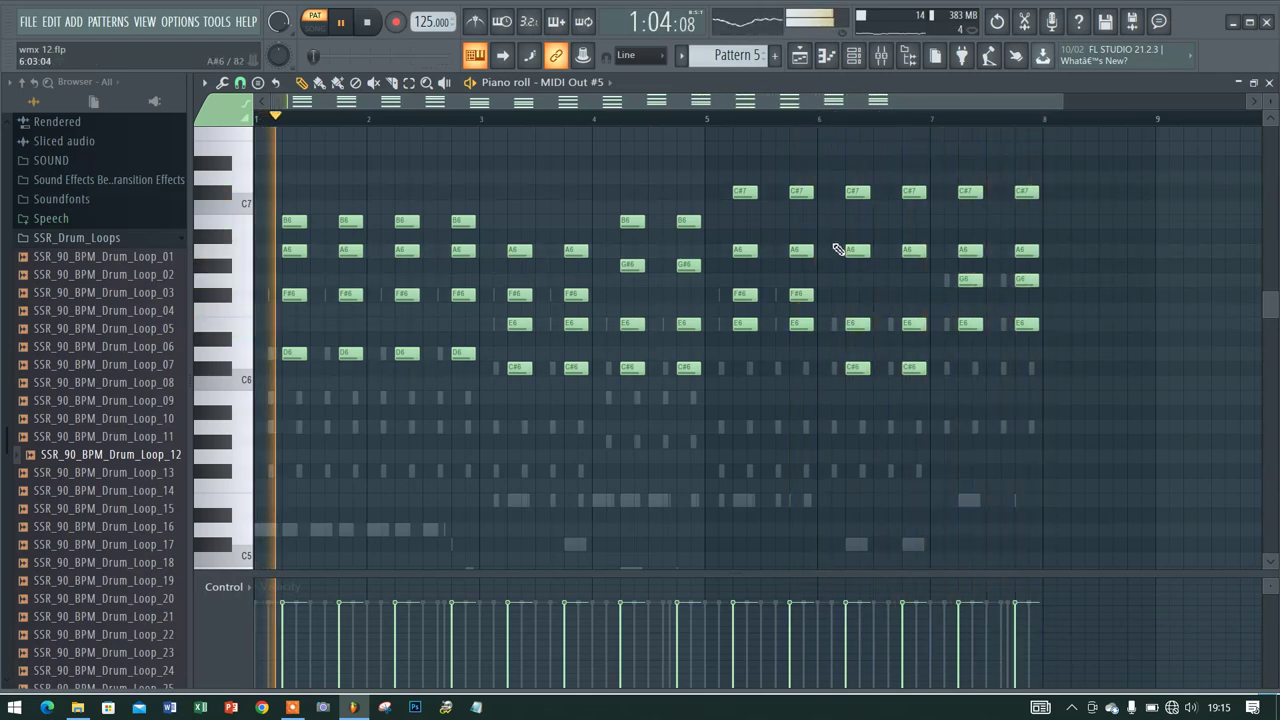
click(367, 24)
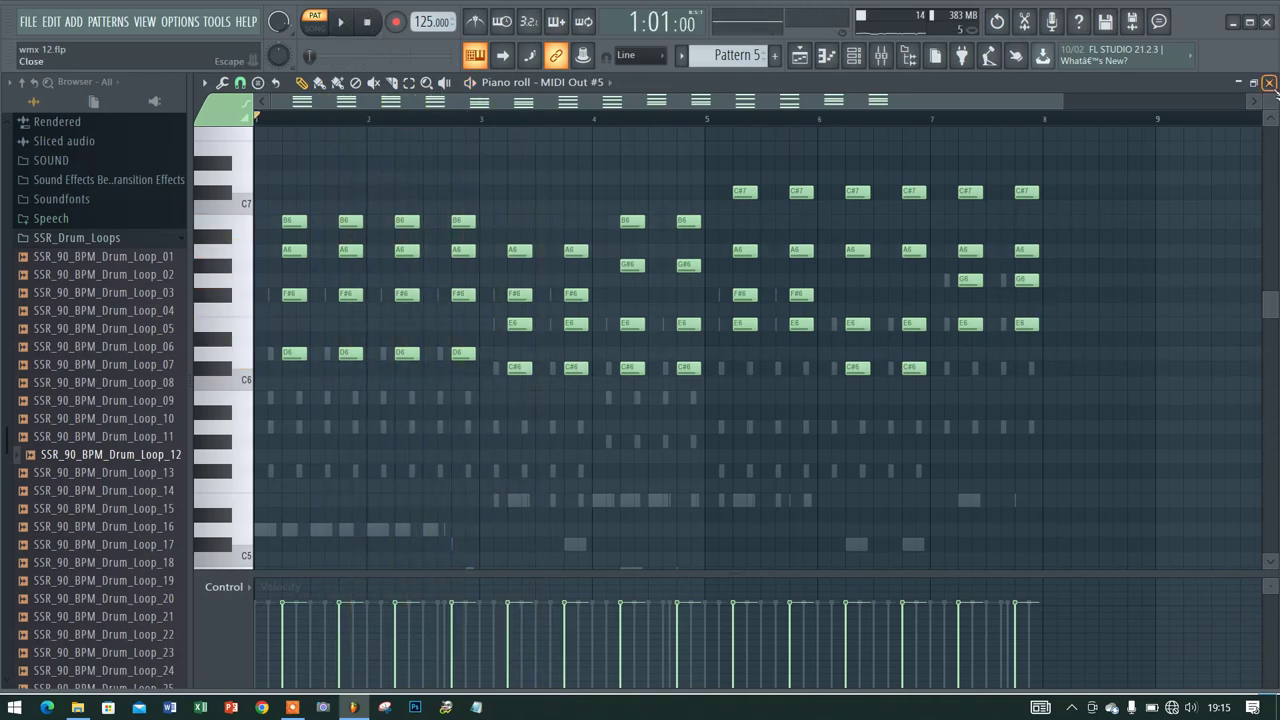
click(1269, 83)
Lower the MIDI Out #6 channel's volume while Pattern 6 plays, and listen to Pattern 7
scroll(731, 54, down, 1)
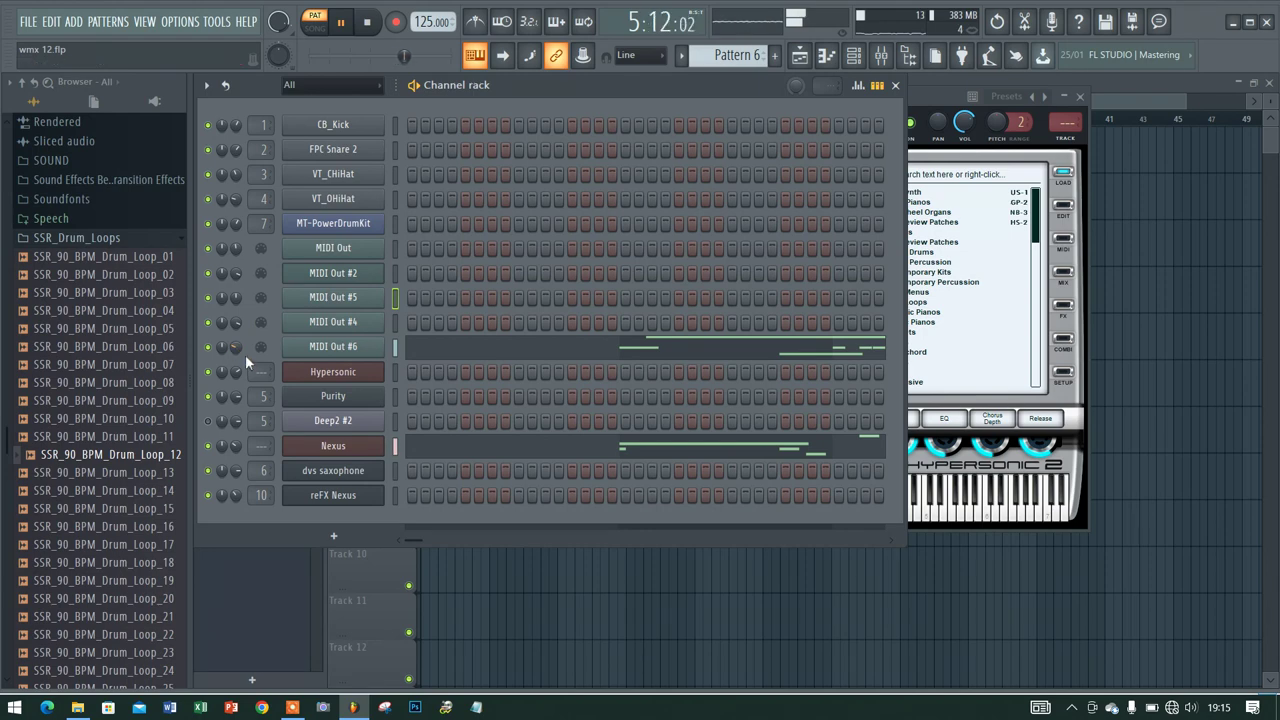
drag(236, 342, 236, 376)
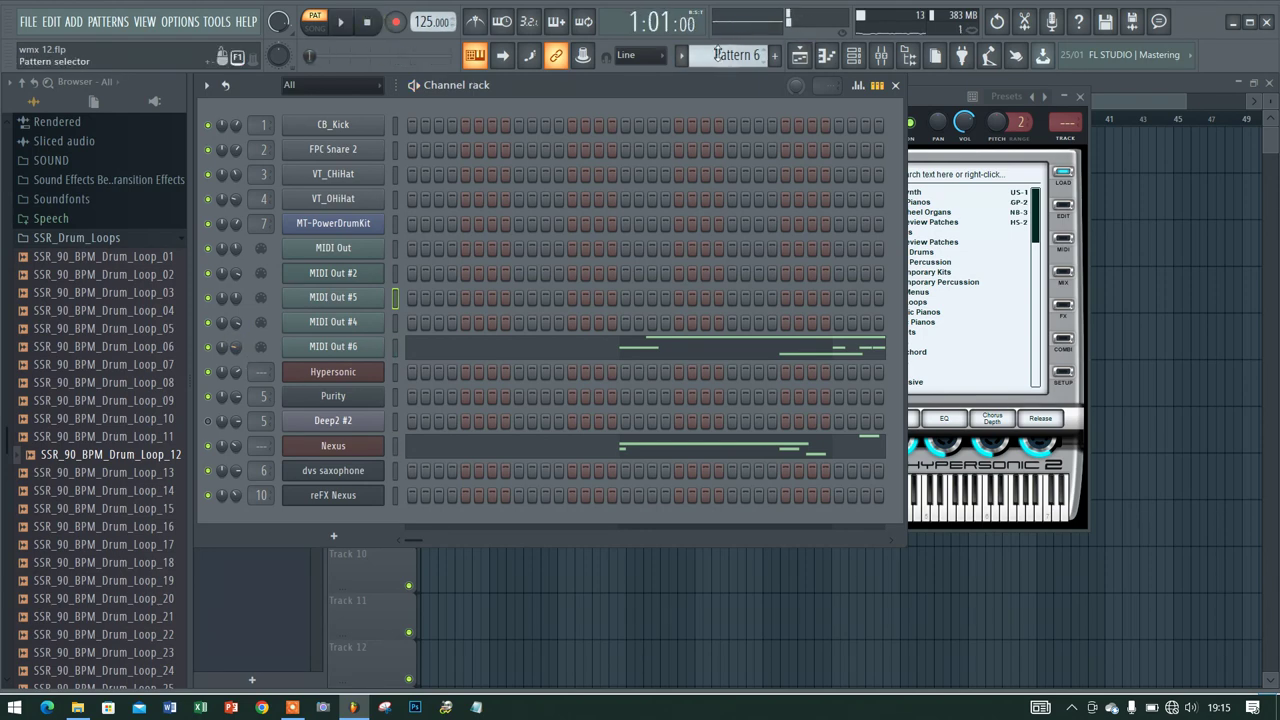
scroll(717, 55, down, 1)
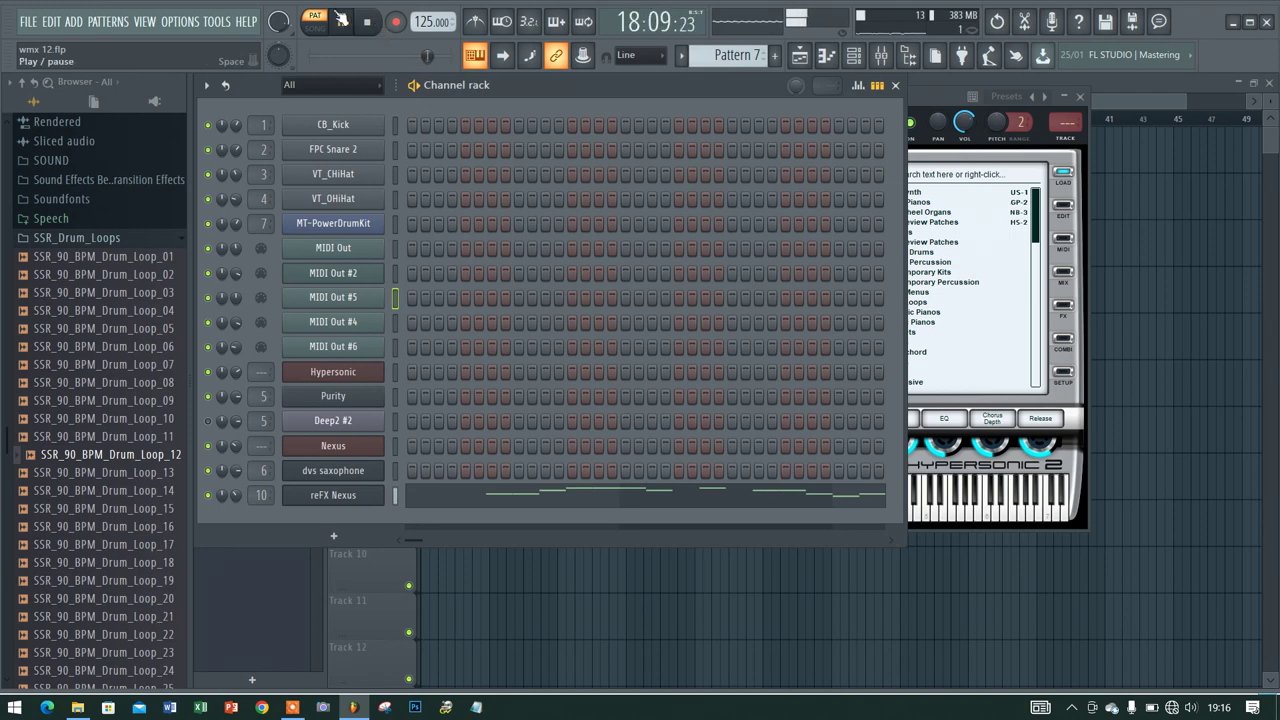
Select Pattern 8, play the whole arrangement in song mode with the playlist shown, and stop playback
scroll(741, 54, down, 1)
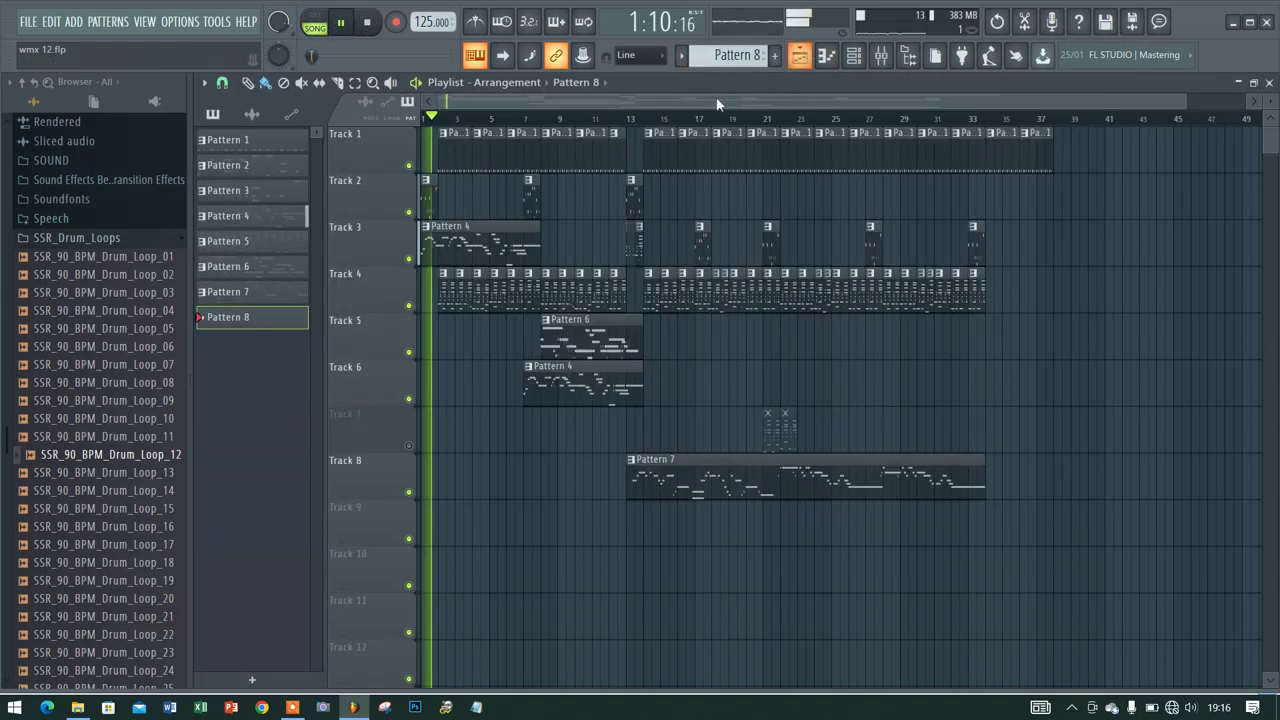
click(800, 55)
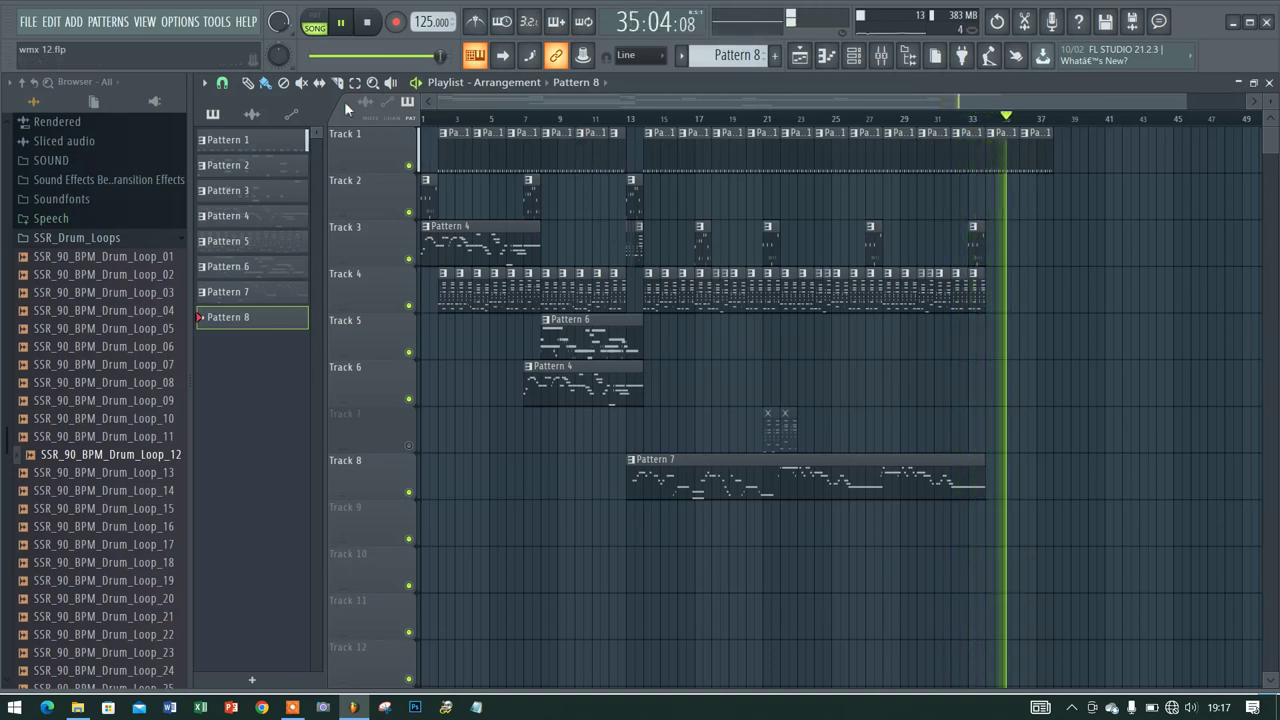
key(space)
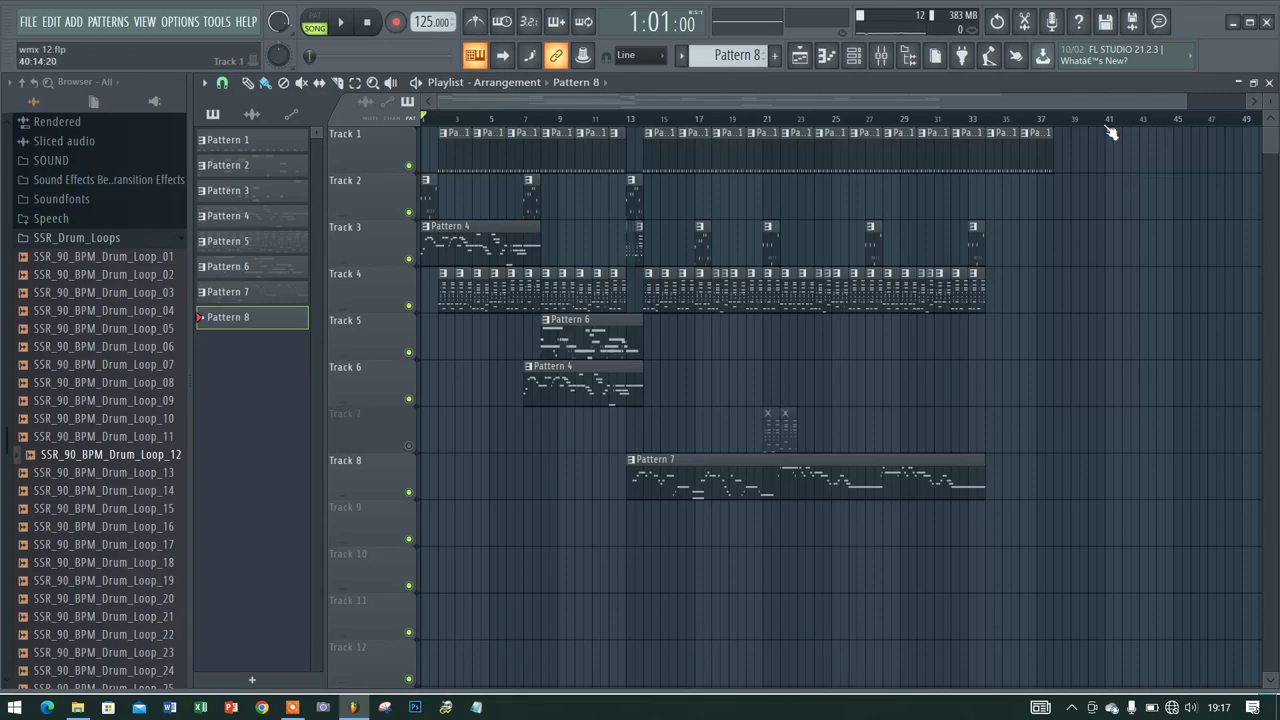
Minimize the music project and the file explorer window to show the desktop
click(1229, 23)
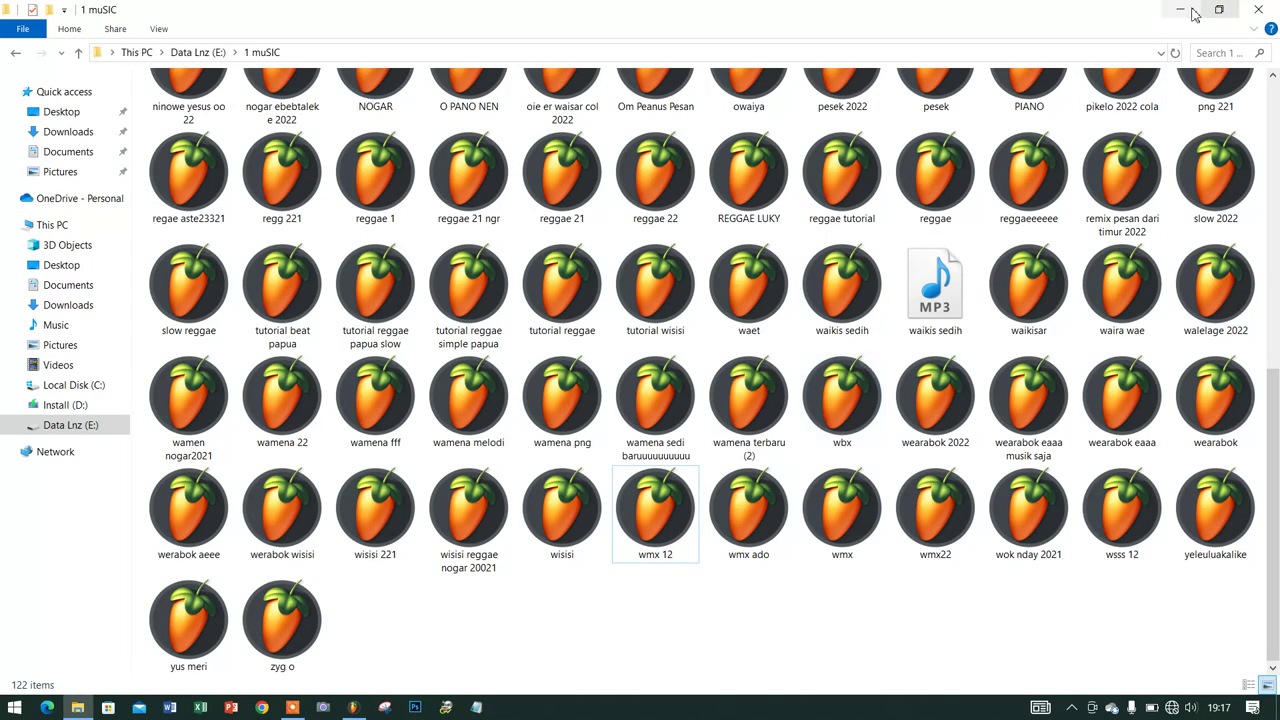
click(1188, 10)
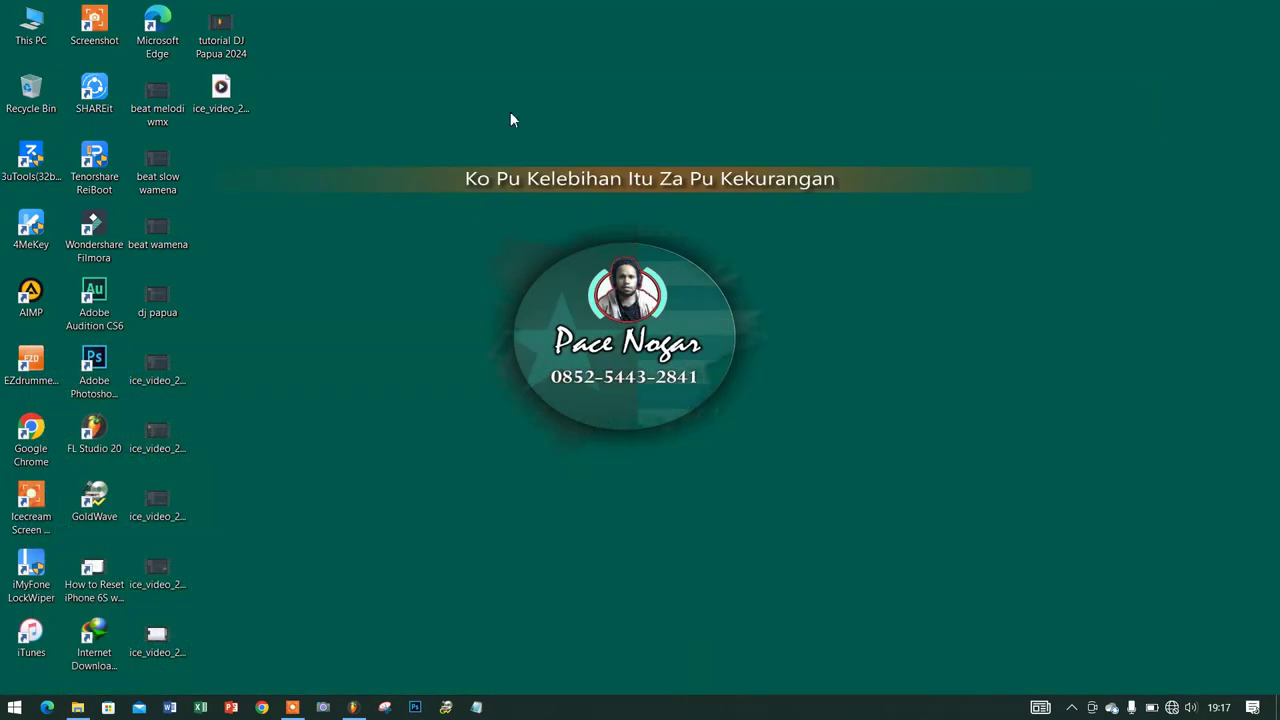